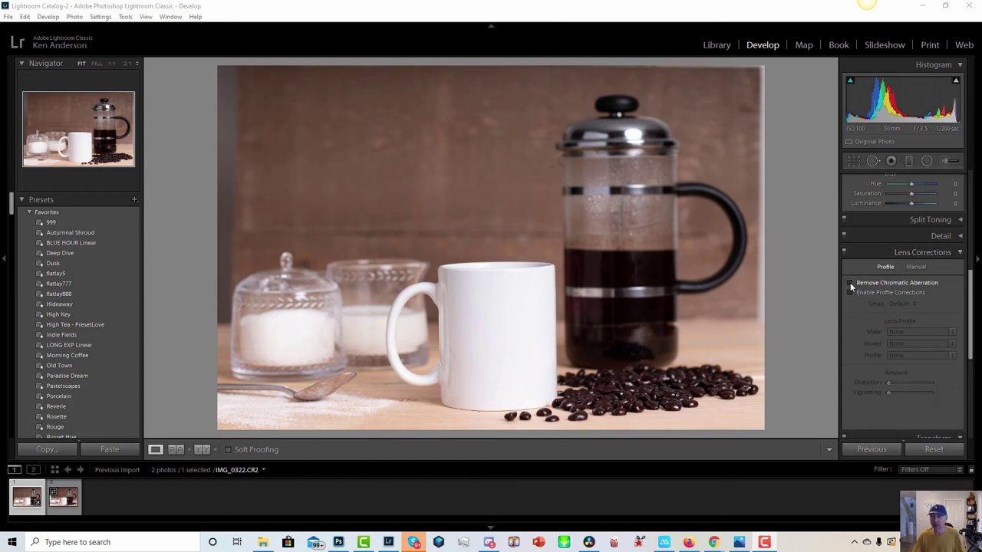
# Enable chromatic aberration removal and lens profile corrections for the mug photo.
pyautogui.click(849, 282)
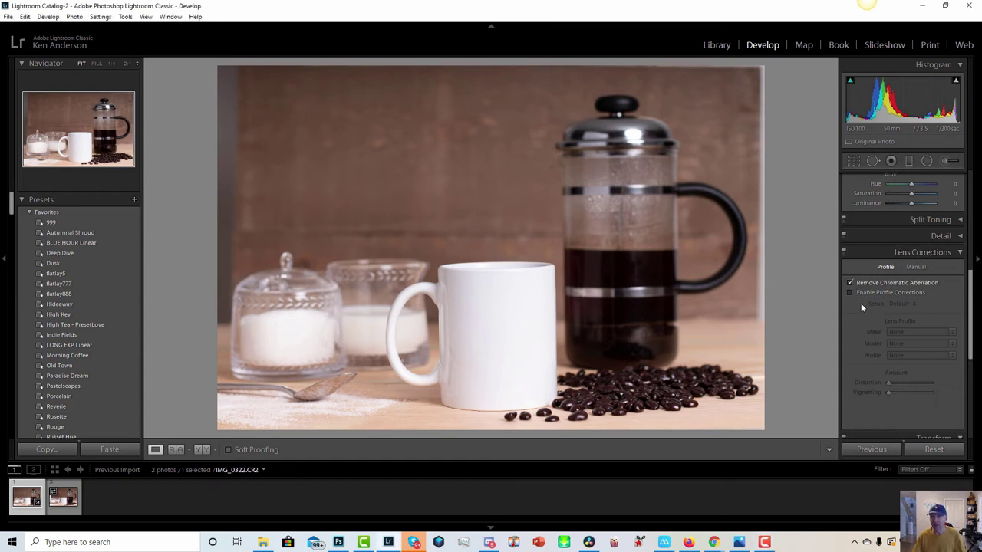
pyautogui.click(849, 293)
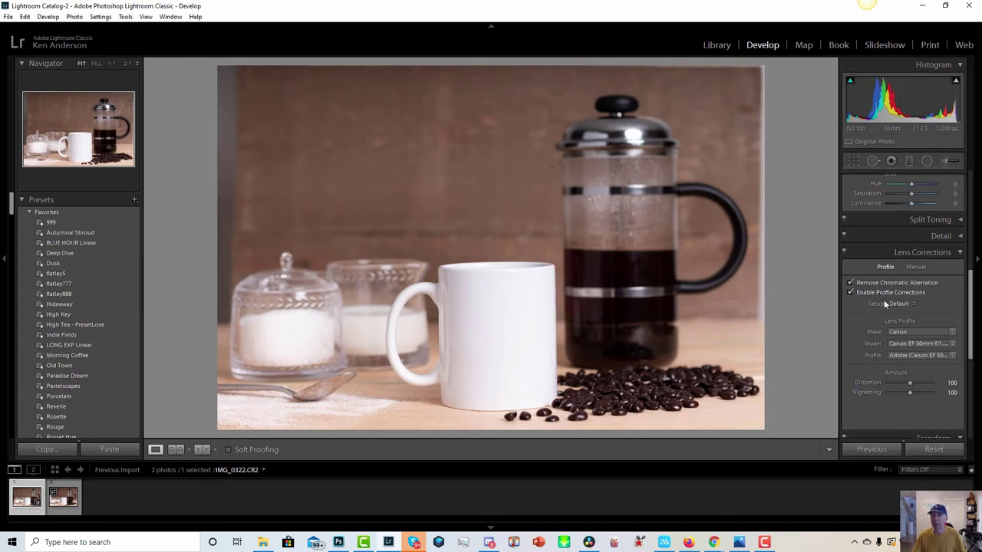
# Start cropping the photo with a custom aspect ratio of 5 x 4.
pyautogui.scroll(10, 884, 300)
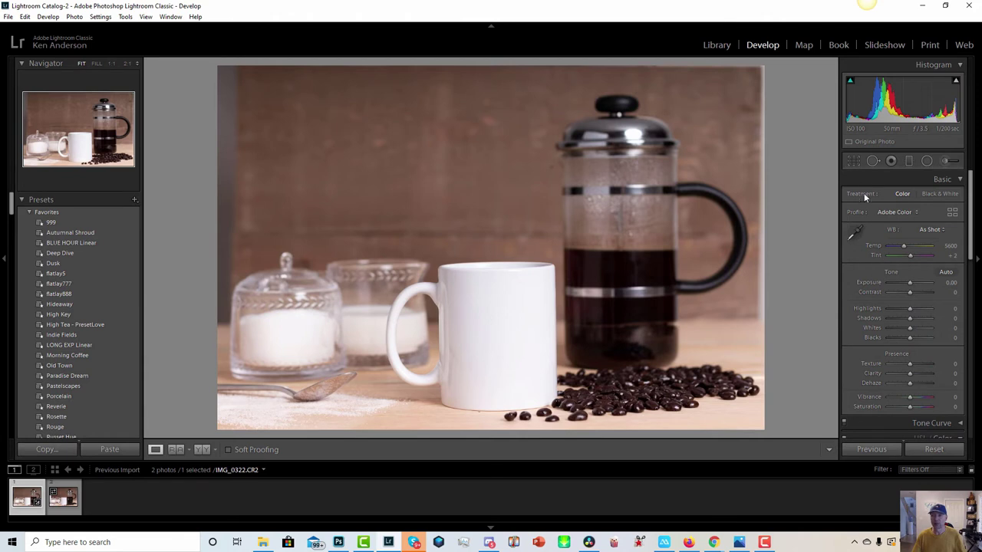
pyautogui.click(856, 163)
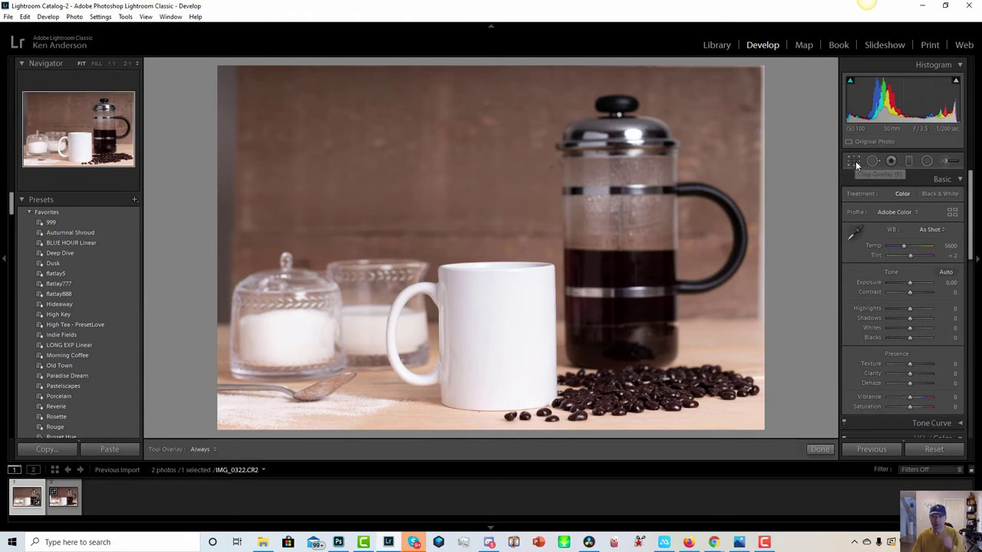
pyautogui.click(925, 197)
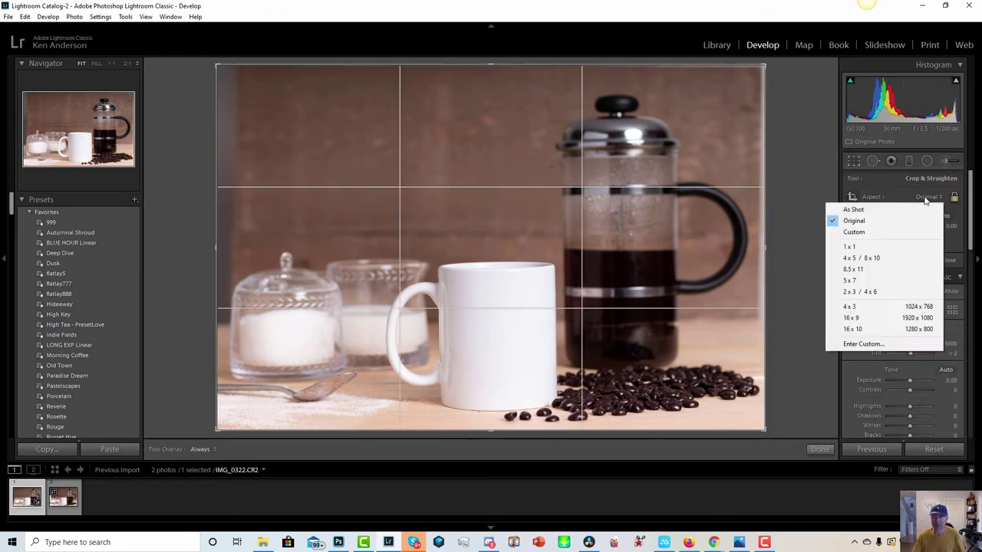
pyautogui.click(866, 345)
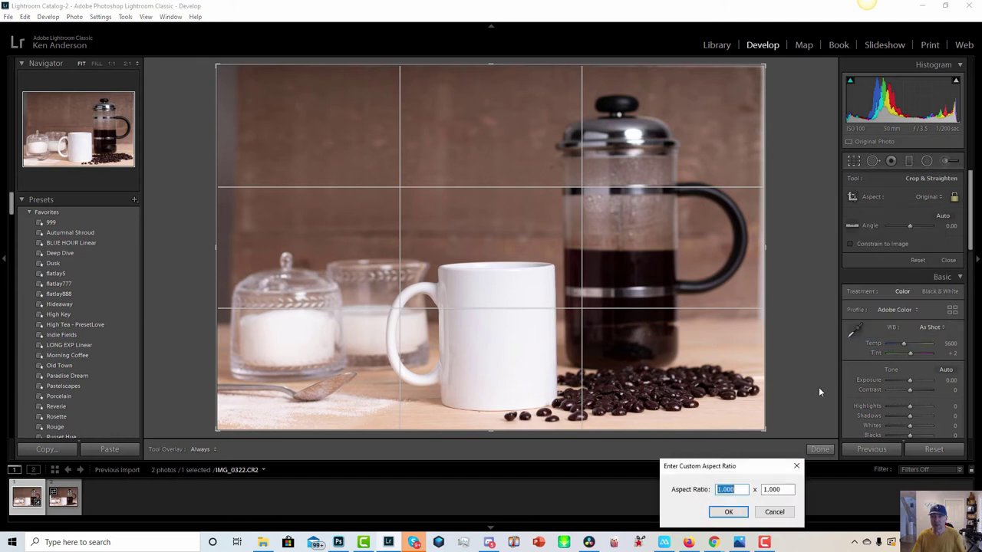
pyautogui.write('5')
pyautogui.press('Tab')
pyautogui.write('4')
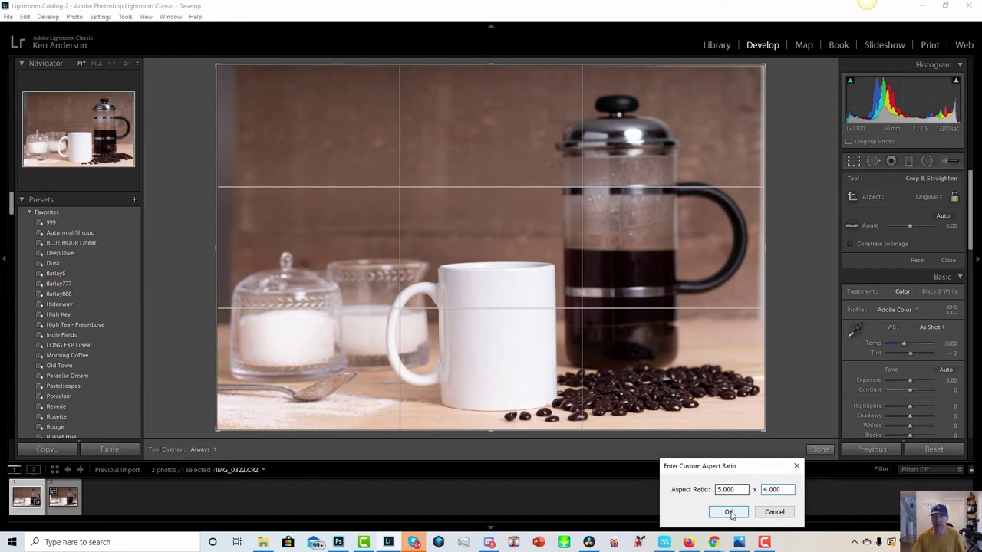
pyautogui.click(728, 512)
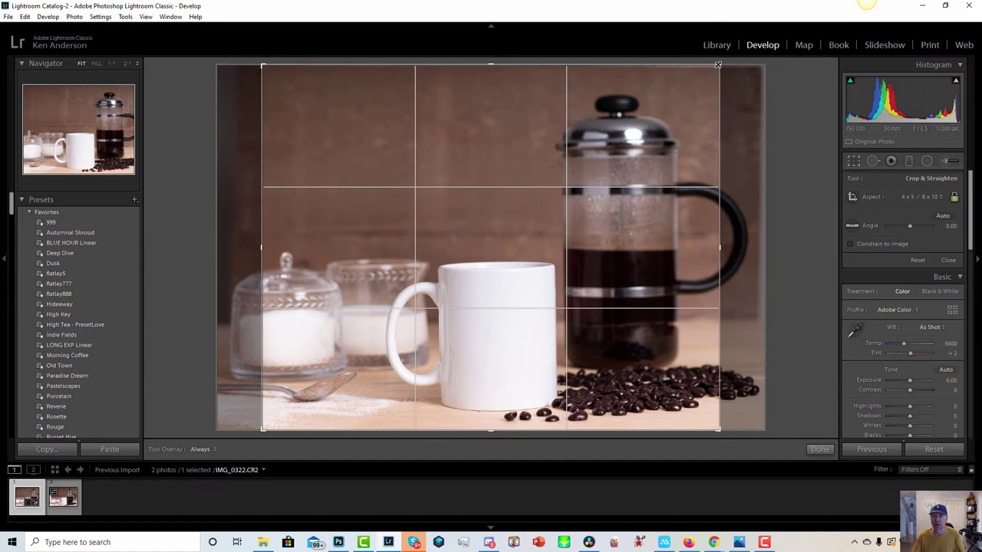
# Tighten the crop around the white mug, rotate the photo slightly to straighten it, and apply the crop.
pyautogui.moveTo(717, 64); pyautogui.dragTo(663, 112)
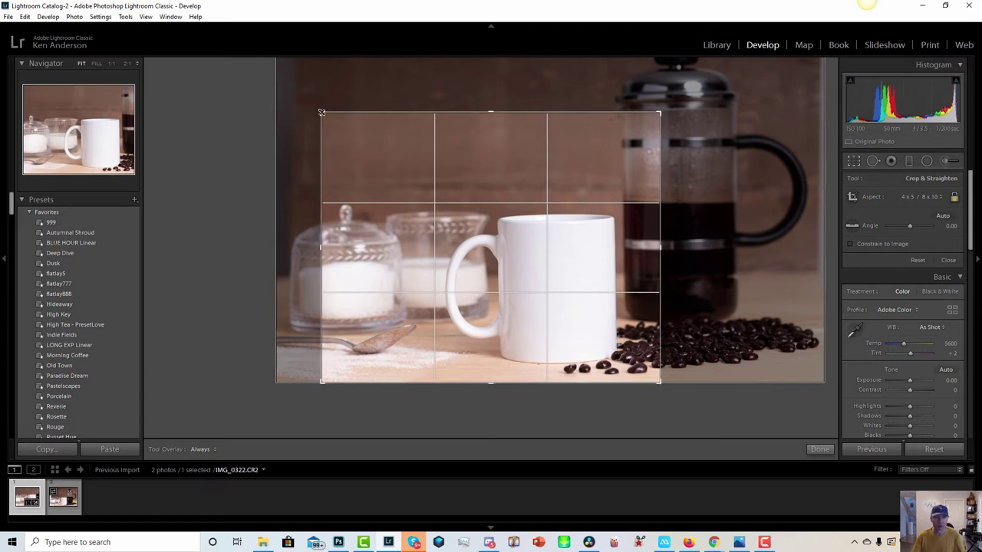
pyautogui.moveTo(322, 111); pyautogui.dragTo(325, 117)
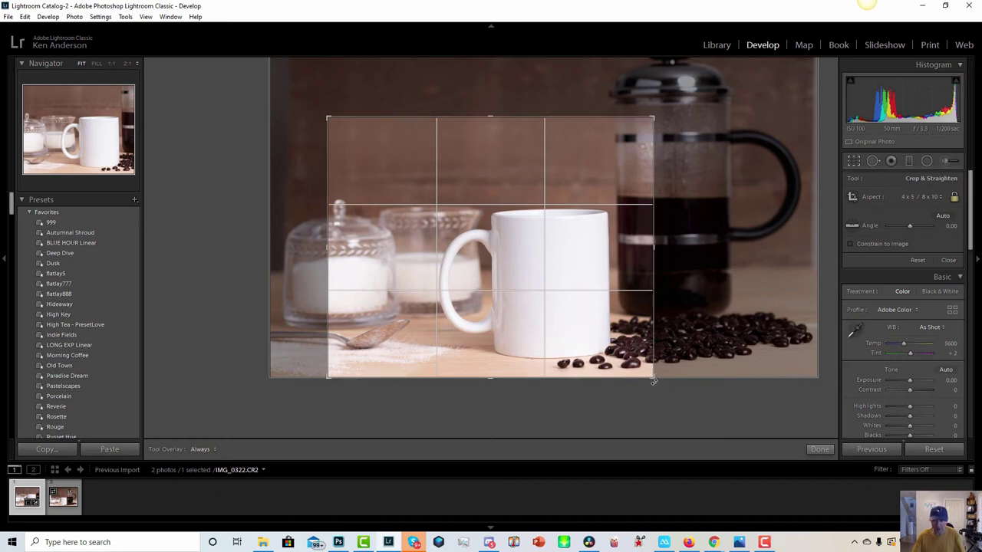
pyautogui.moveTo(661, 388); pyautogui.dragTo(657, 390)
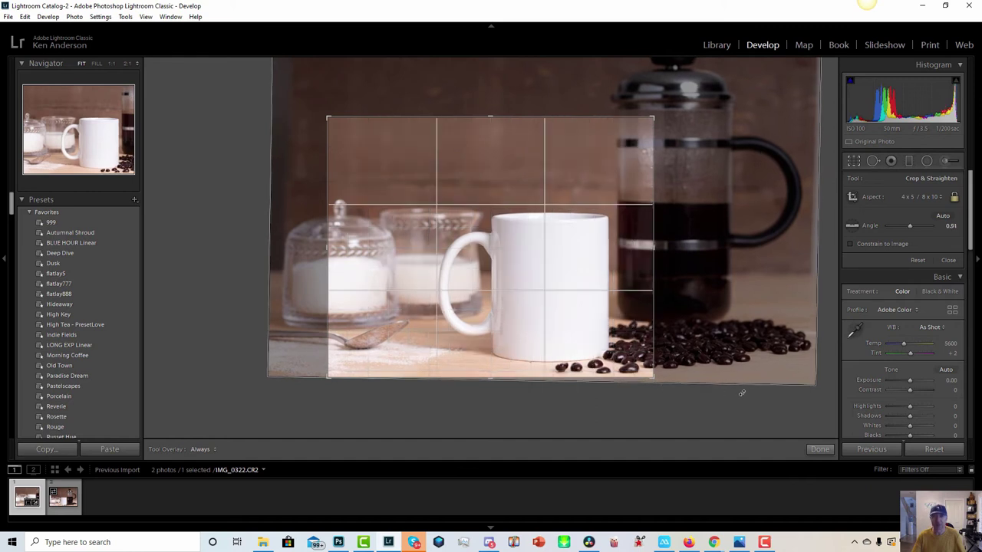
pyautogui.click(855, 163)
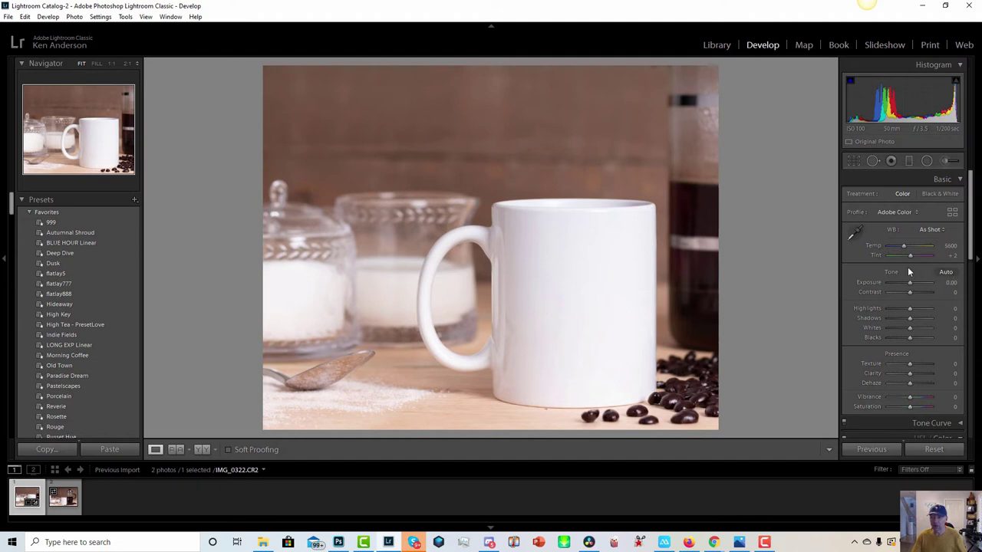
# Apply automatic tone adjustments to the photo and set its saturation to +5.
pyautogui.click(945, 273)
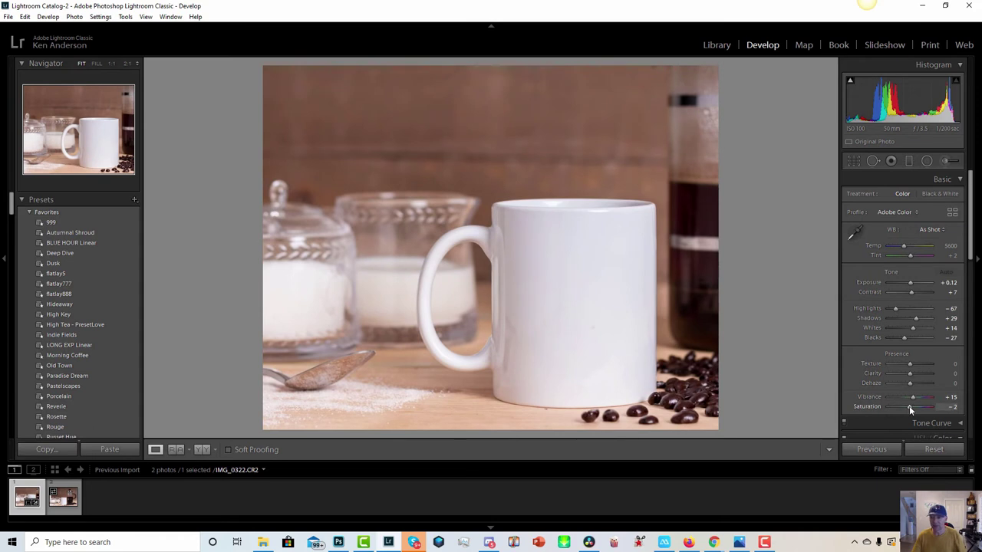
pyautogui.moveTo(909, 407); pyautogui.dragTo(911, 407)
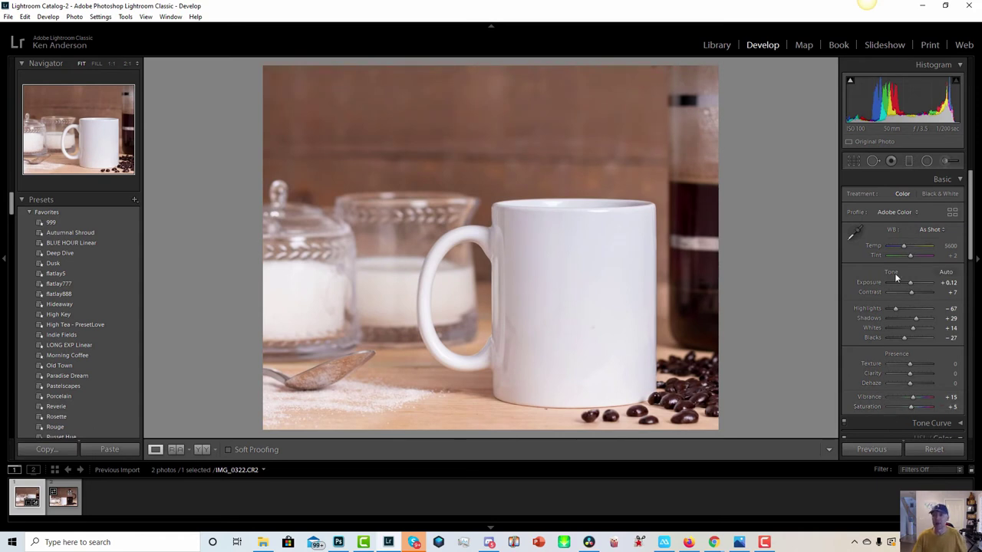
# Darken the surroundings of the mug with a large radial filter centred on it, using the preset -2.00 exposure.
pyautogui.click(927, 161)
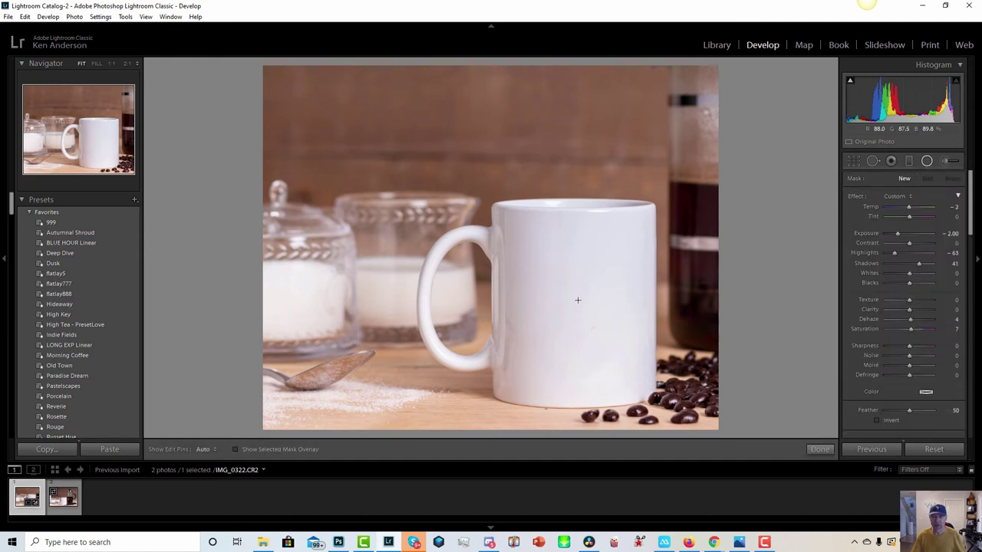
pyautogui.moveTo(554, 275); pyautogui.dragTo(372, 96)
pyautogui.moveTo(566, 309); pyautogui.dragTo(562, 314)
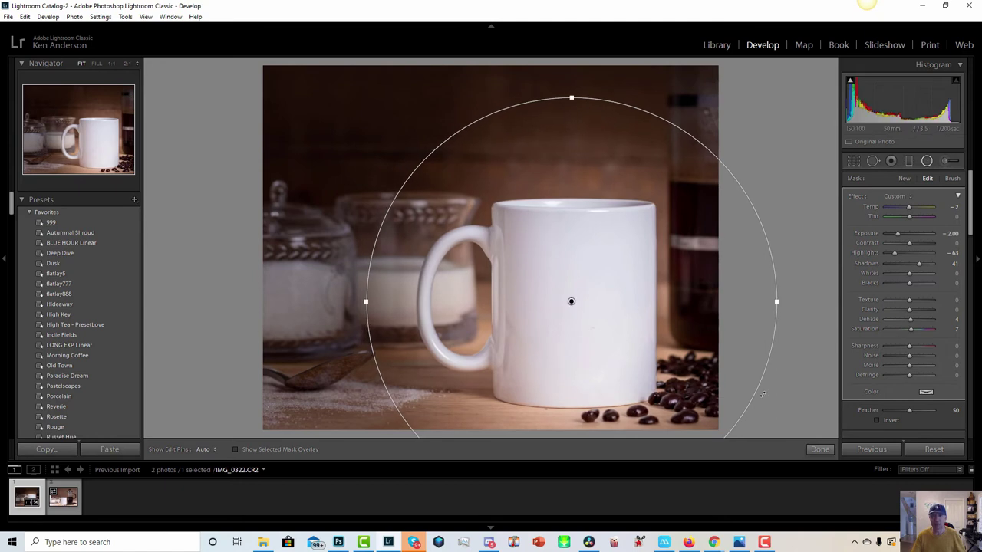
pyautogui.click(926, 161)
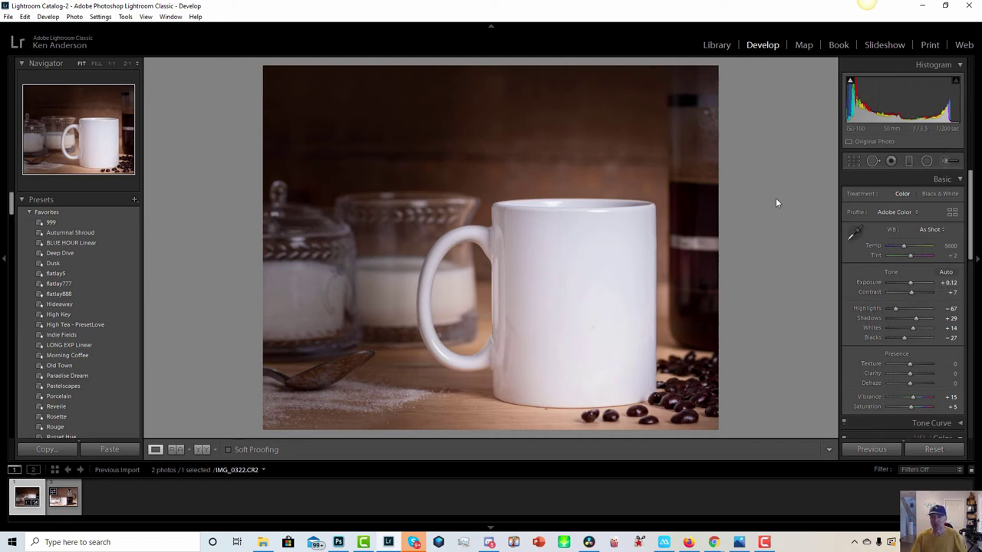
# Export the edited photo as a JPG to the 000001 FLATLAYS folder on the hard drive.
pyautogui.click(9, 16)
pyautogui.click(29, 154)
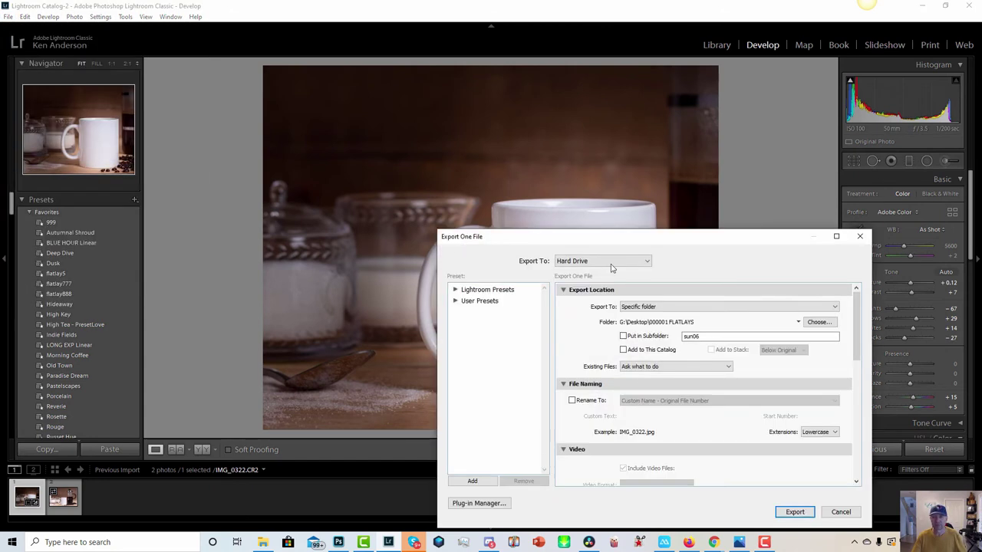
pyautogui.click(793, 511)
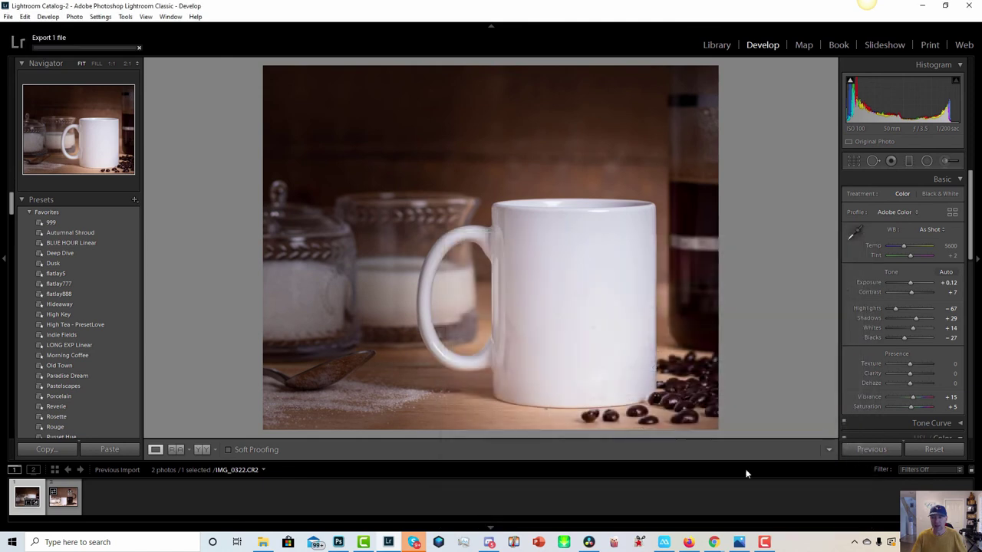
# Switch to Photoshop, open IMG_0322 from the 000001 FLATLAYS folder, and fit the image to the window.
pyautogui.click(338, 543)
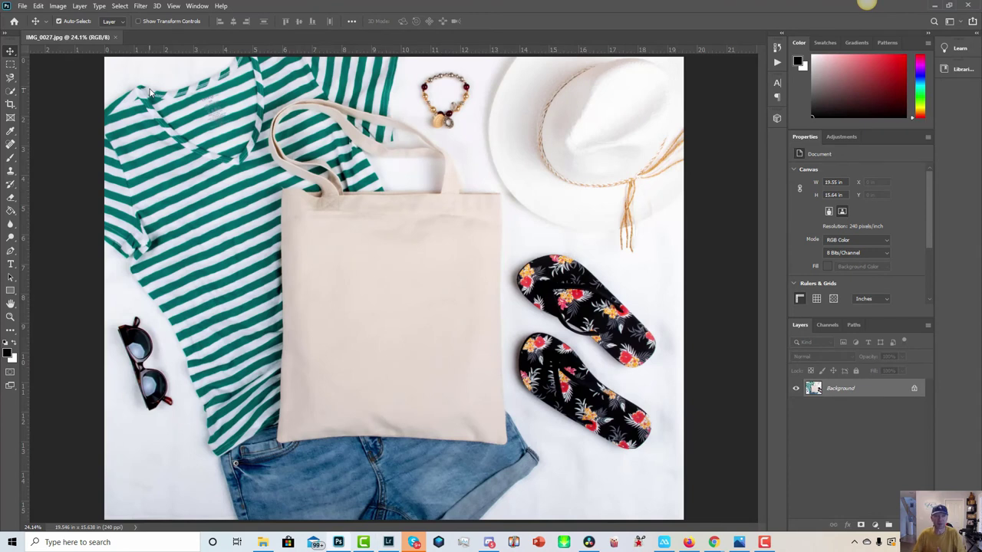
pyautogui.click(23, 7)
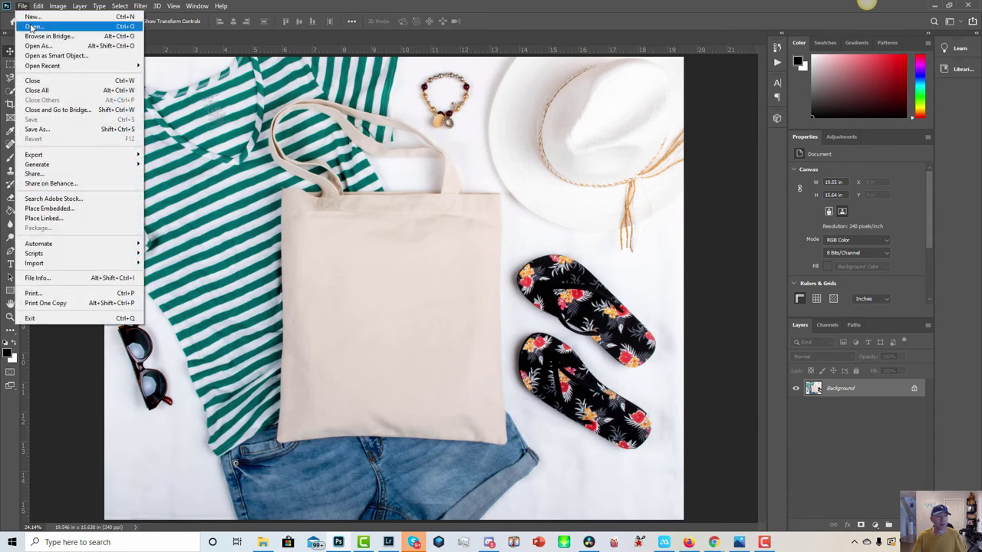
pyautogui.press('Escape')
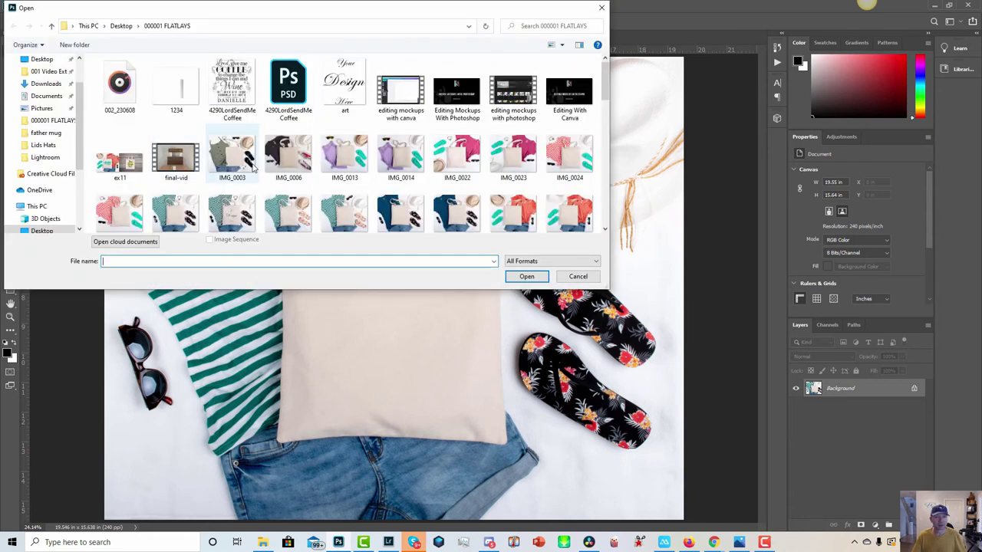
pyautogui.scroll(-10, 253, 167)
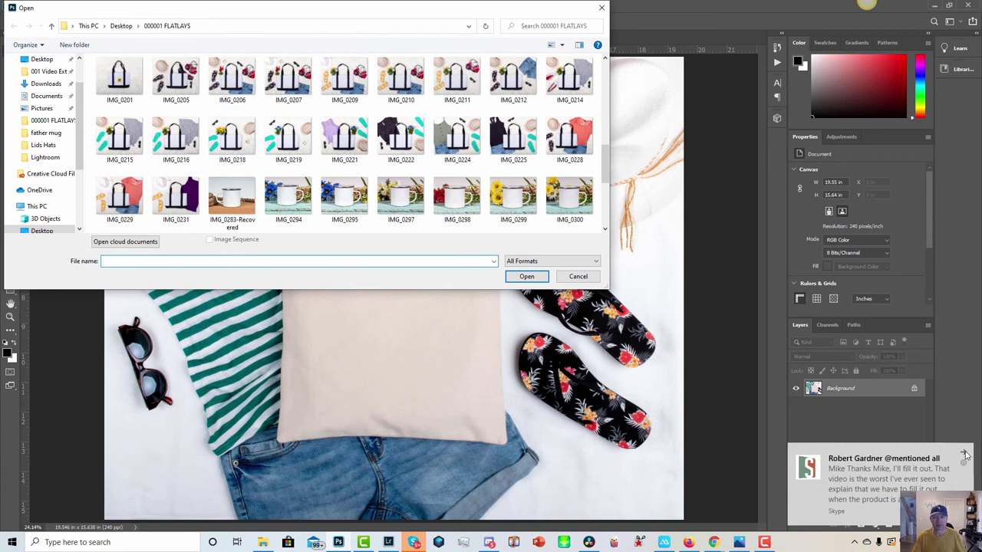
pyautogui.click(681, 304)
pyautogui.scroll(-1, 363, 167)
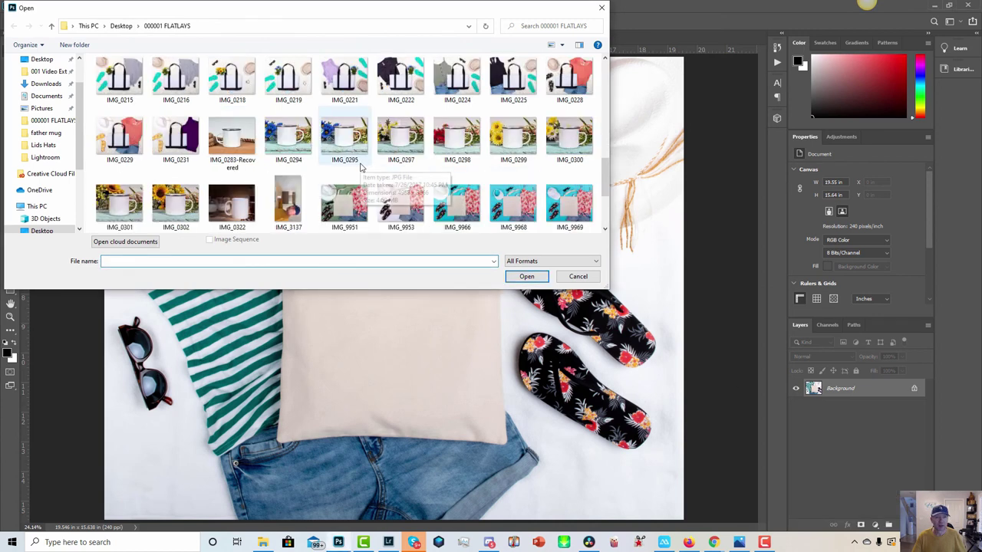
pyautogui.click(240, 209)
pyautogui.click(526, 276)
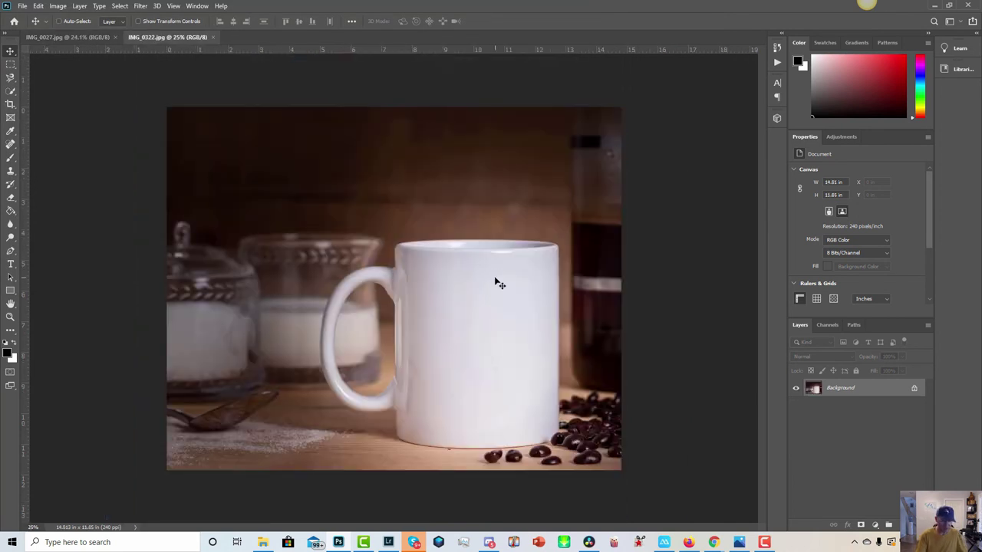
pyautogui.hotkey('ctrl', '0')
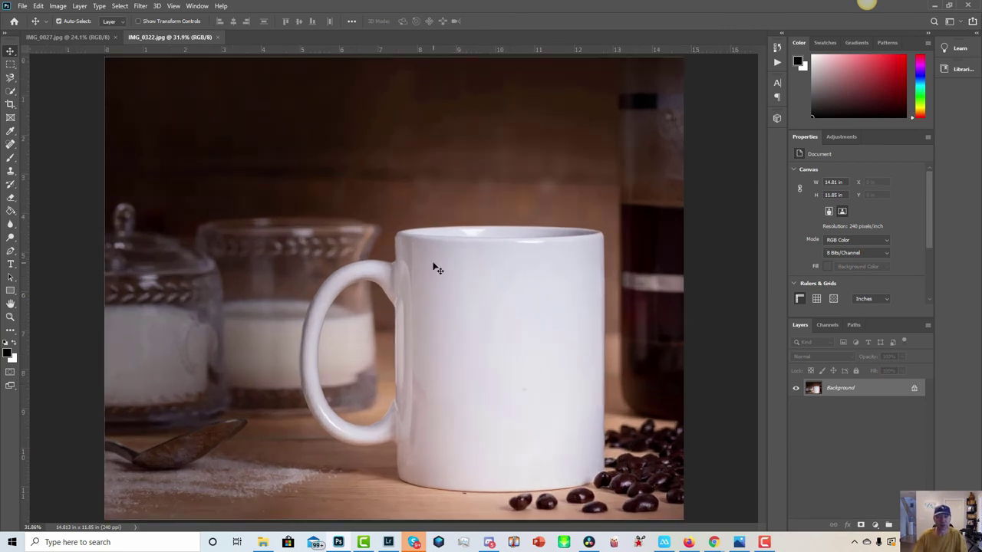
# Place the 4290LordSendMeCoffee artwork as an embedded object in the mug image.
pyautogui.click(22, 6)
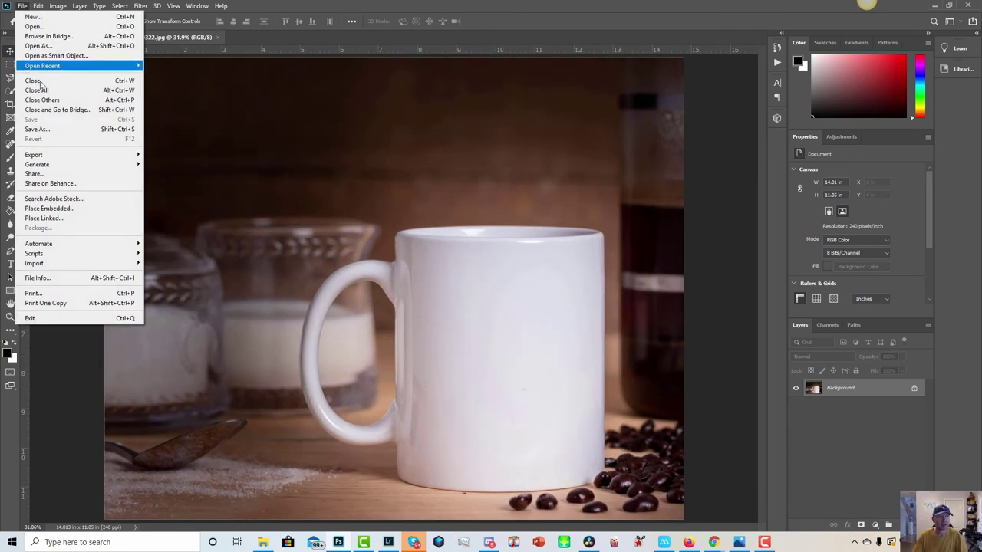
pyautogui.click(44, 208)
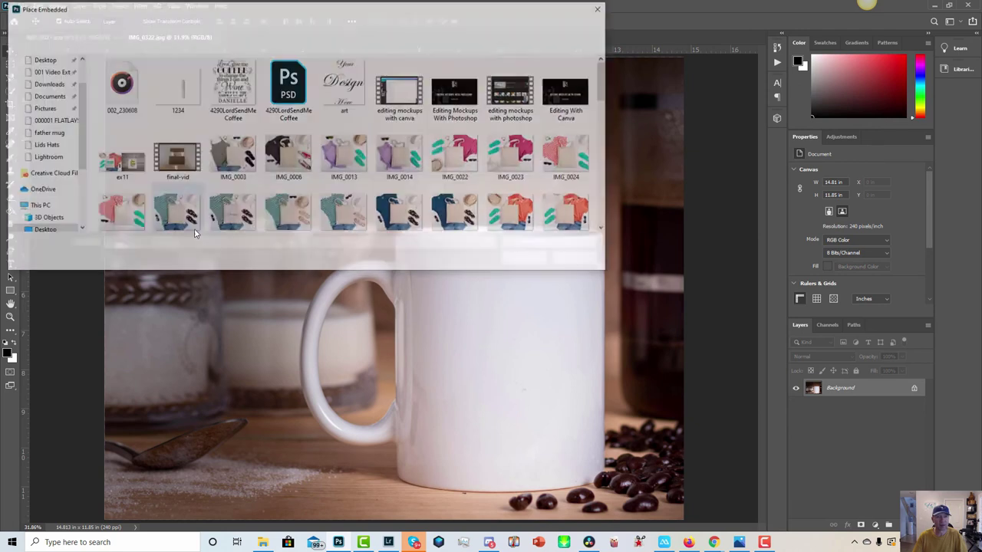
pyautogui.click(232, 88)
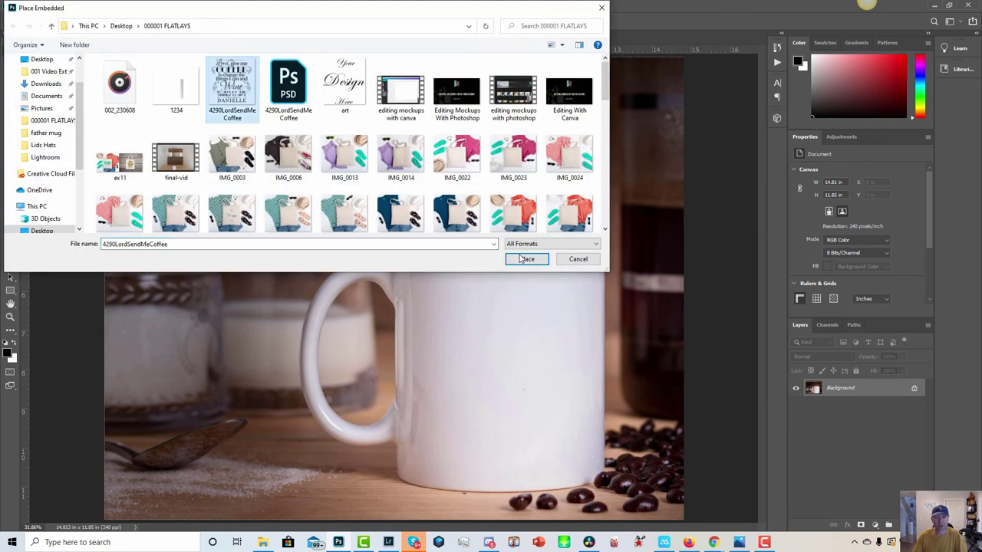
pyautogui.click(524, 259)
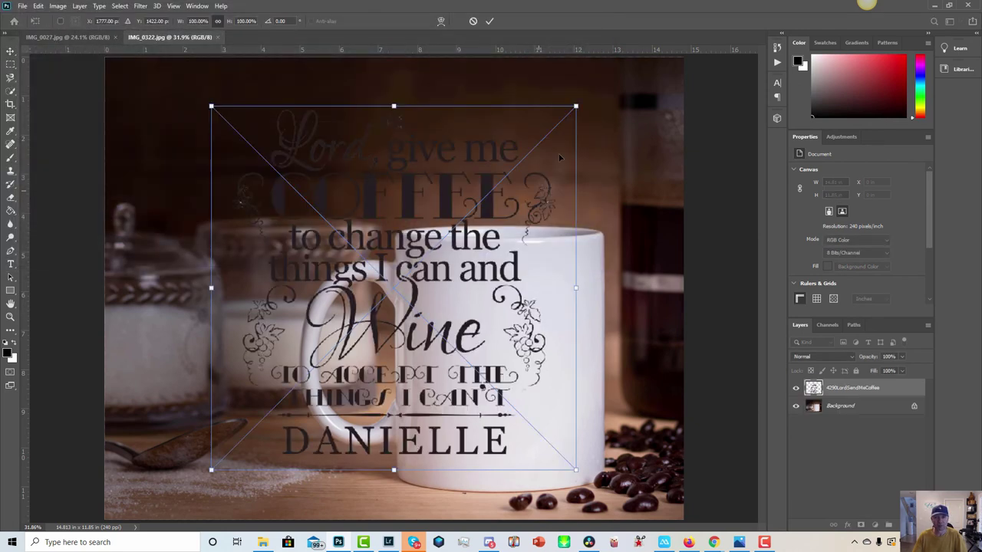
# Scale the coffee artwork to about 48.8% and position it centred on the front of the mug.
pyautogui.moveTo(575, 106); pyautogui.dragTo(411, 270)
pyautogui.moveTo(372, 363); pyautogui.dragTo(572, 328)
pyautogui.moveTo(606, 257); pyautogui.dragTo(582, 283)
pyautogui.moveTo(551, 379); pyautogui.dragTo(559, 372)
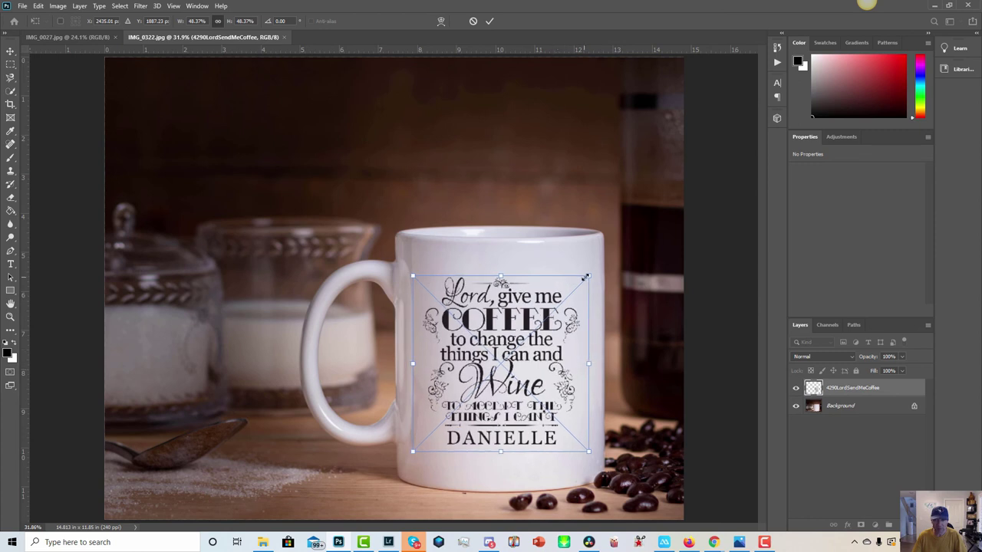
pyautogui.moveTo(588, 274); pyautogui.dragTo(590, 274)
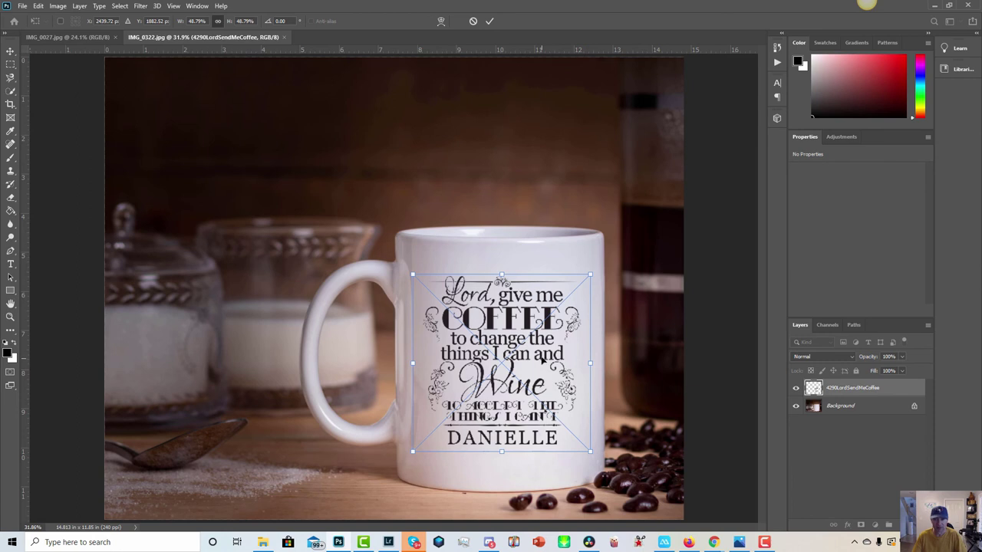
pyautogui.moveTo(543, 361); pyautogui.dragTo(543, 358)
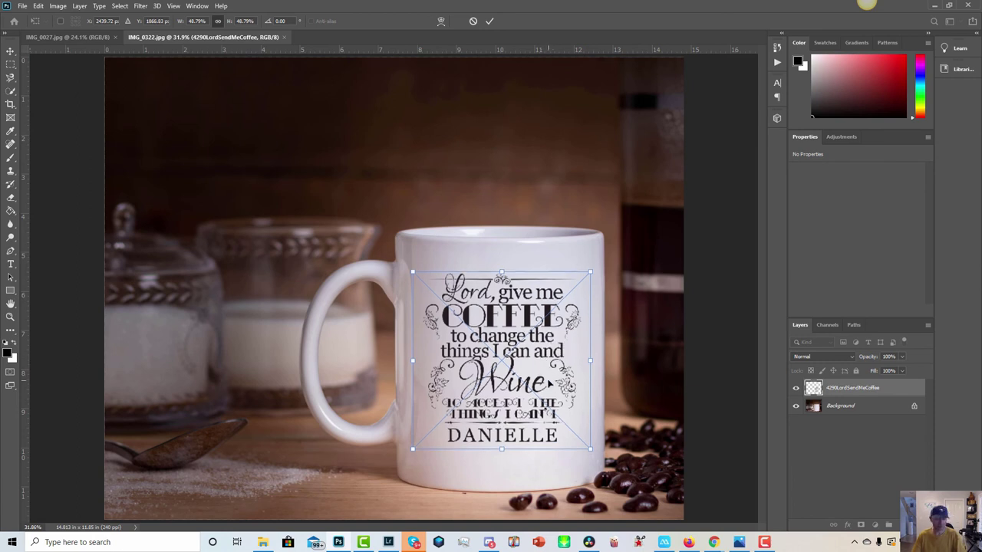
pyautogui.press('Return')
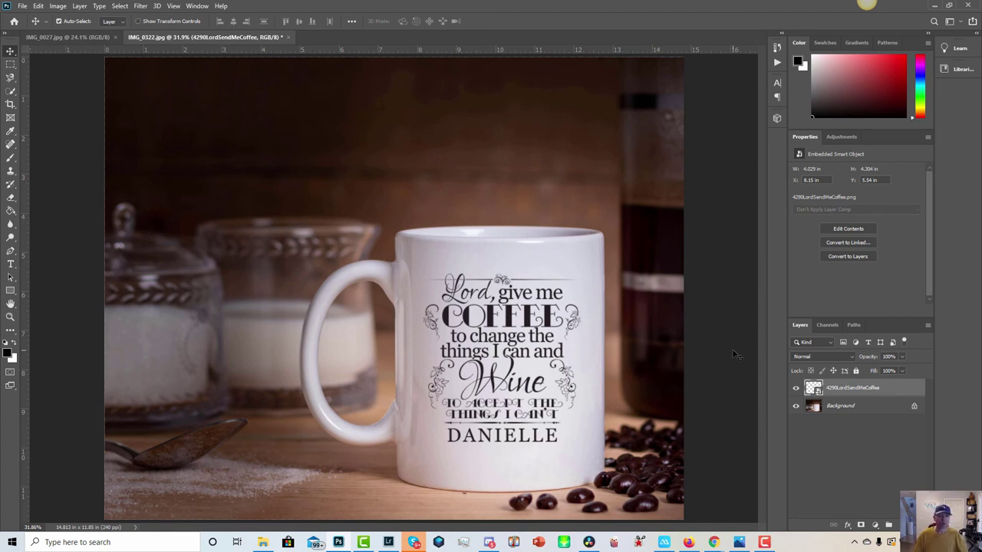
# Hide the 4290LordSendMeCoffee layer to expose the blank mug.
pyautogui.click(796, 388)
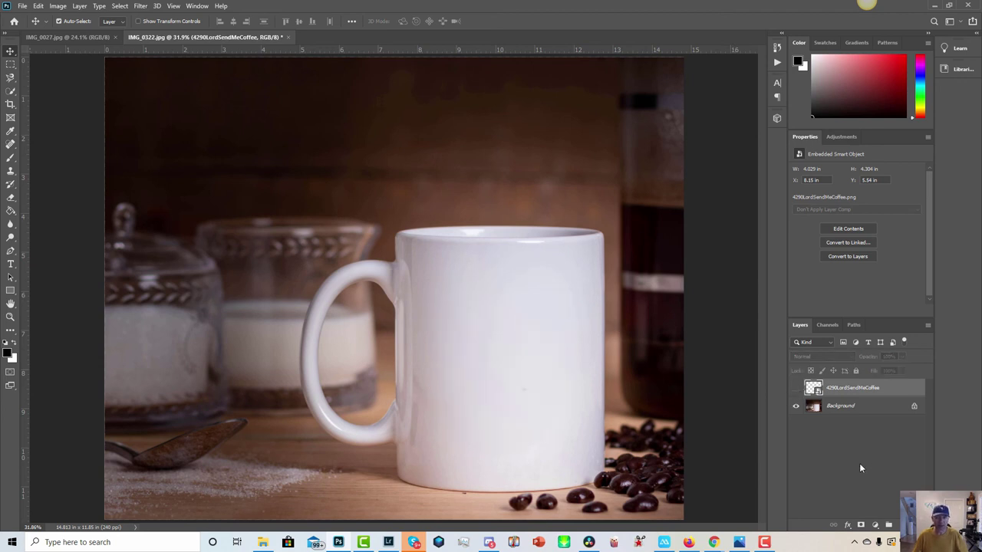